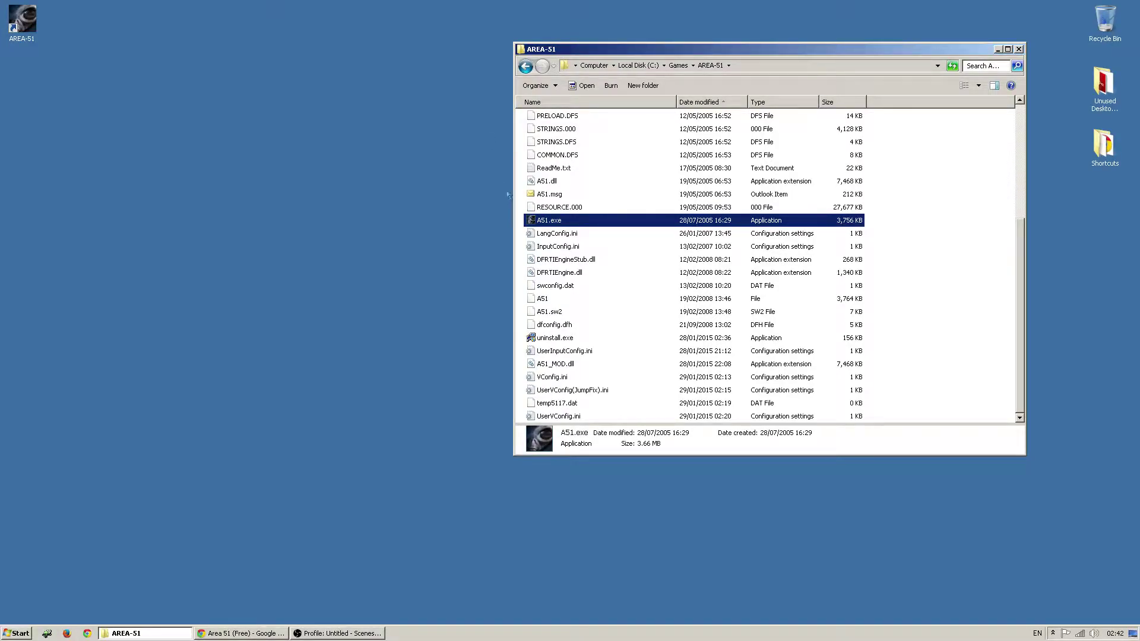
Step: Delete UserVConfig.ini from the AREA-51 game folder, confirming the move to the Recycle Bin
left_click(560, 420)
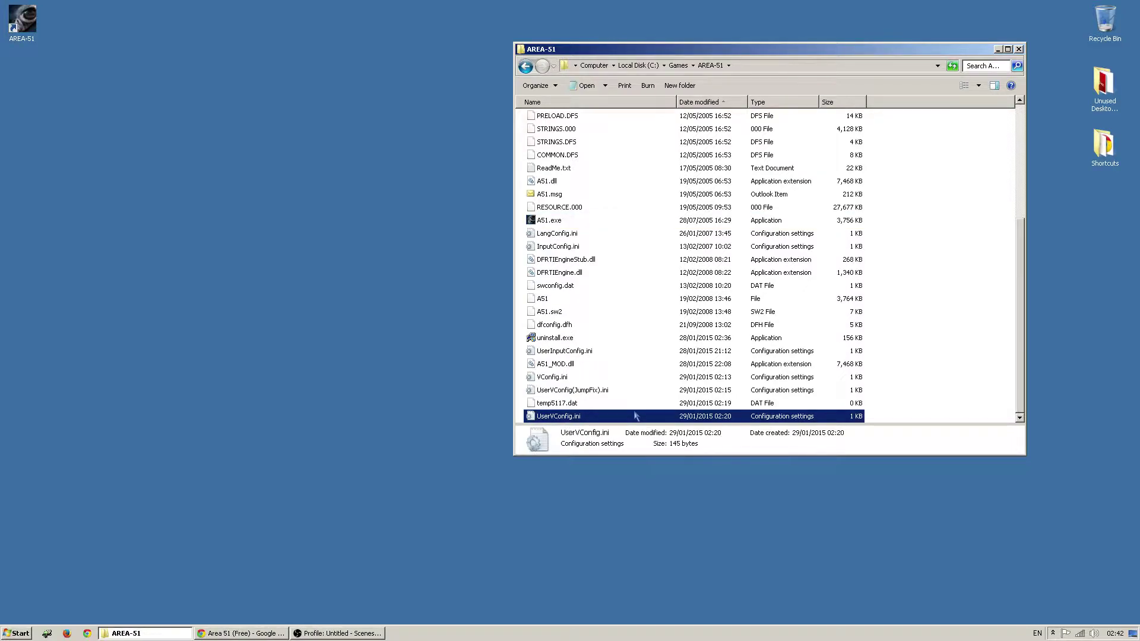
key("Delete")
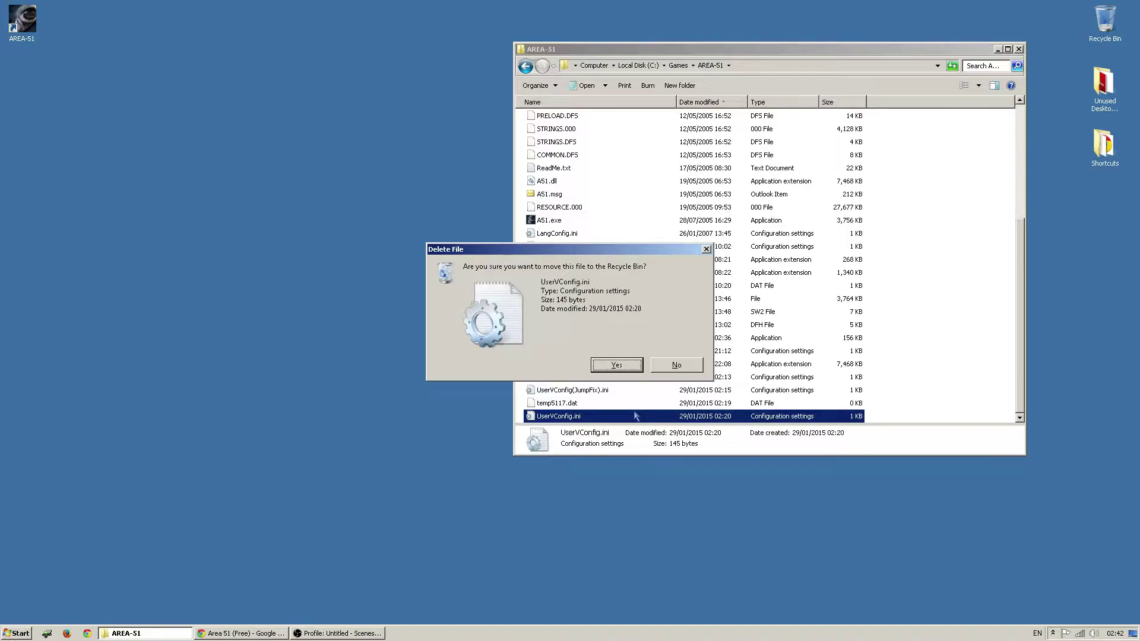
key("Return")
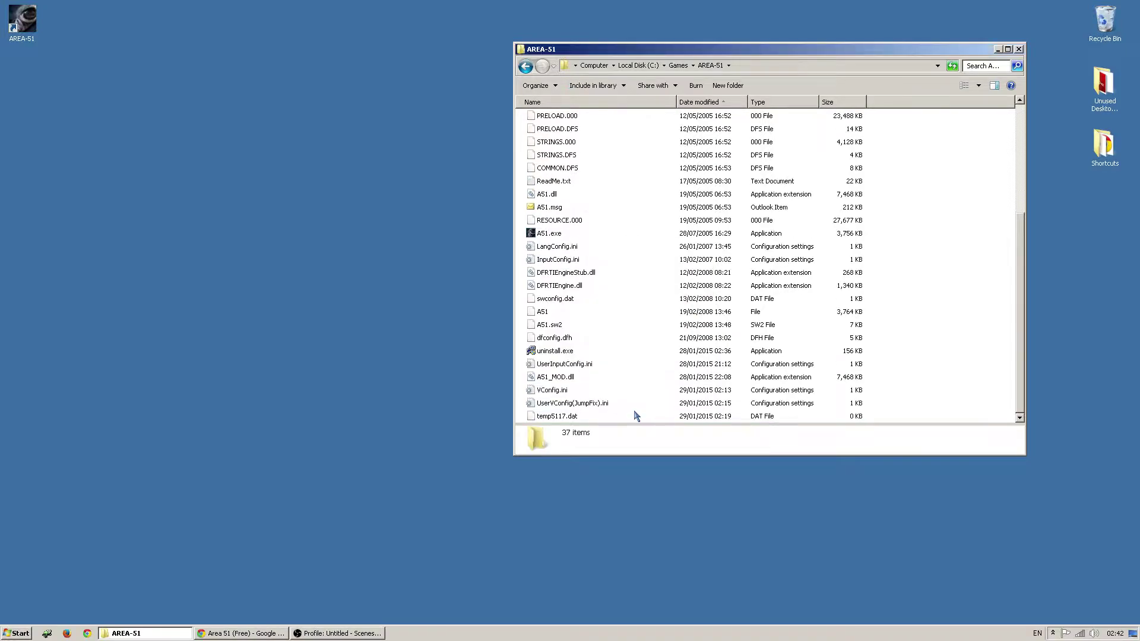
Step: Close the AREA-51 folder and permanently empty the Recycle Bin
left_click(1018, 49)
right_click(1102, 20)
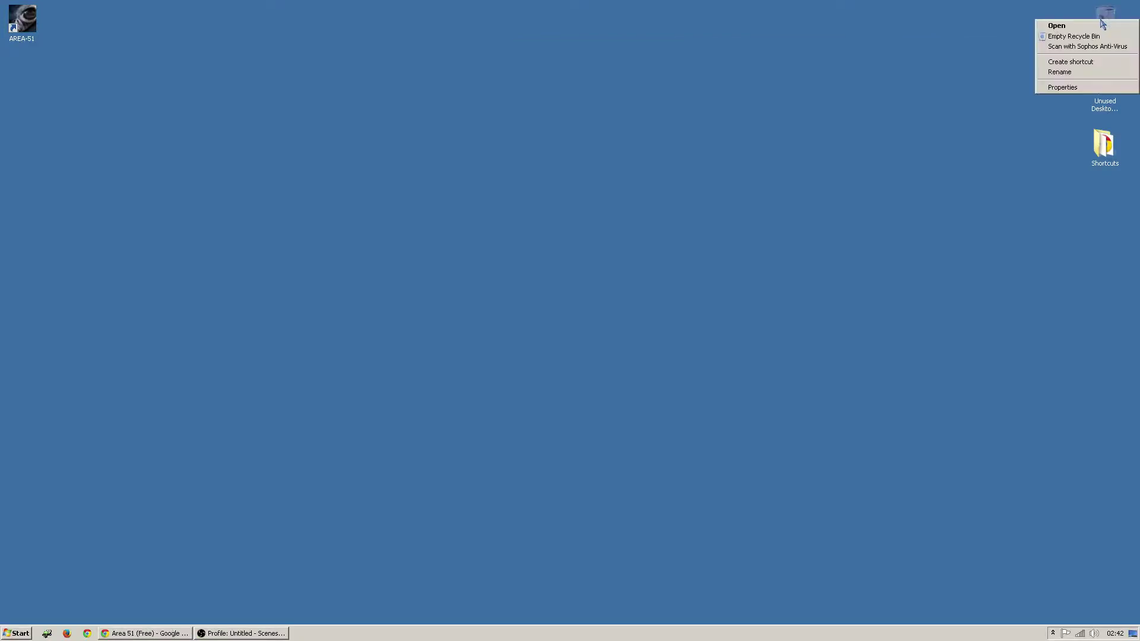
left_click(1091, 36)
left_click(611, 365)
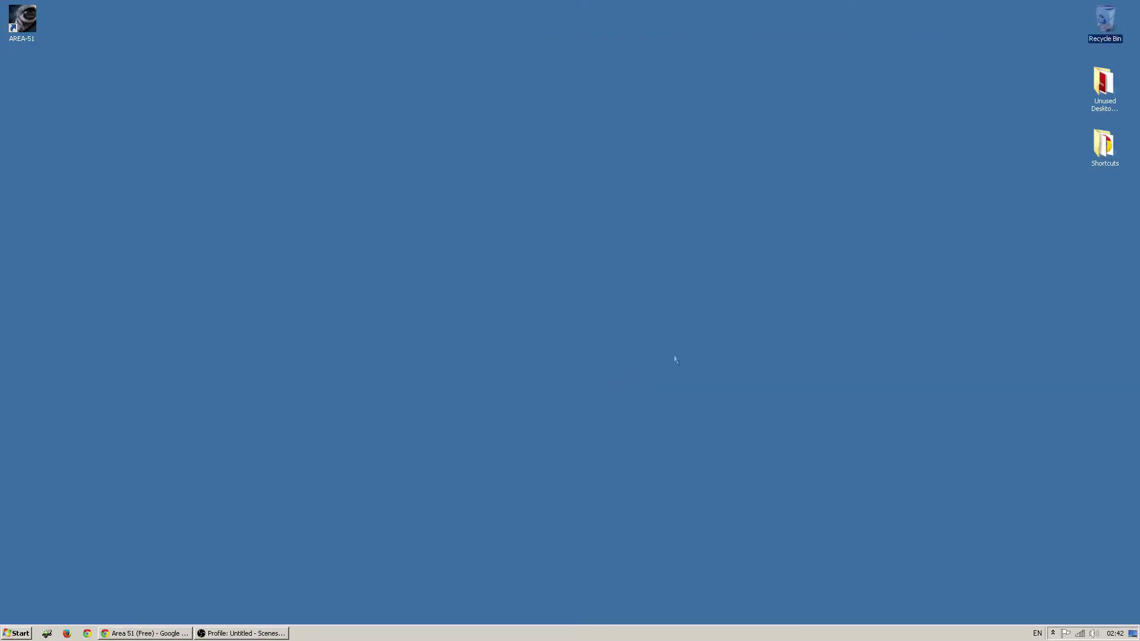
Step: Set the AREA-51 shortcut to XP SP3 compatibility, 640x480 and administrator mode, then save
right_click(18, 27)
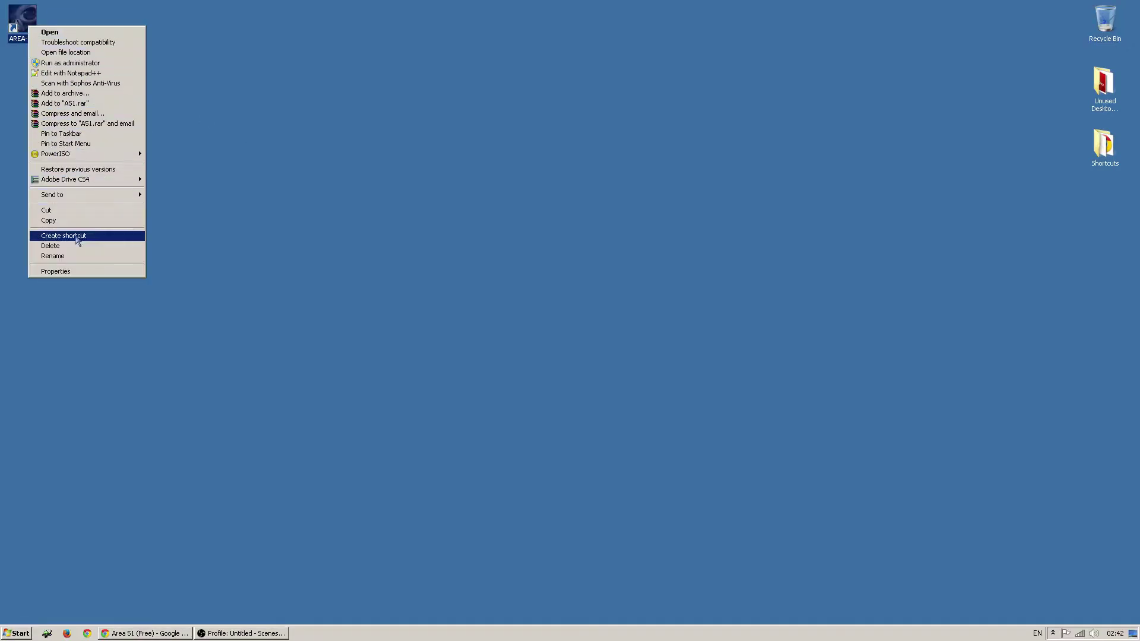
left_click(80, 272)
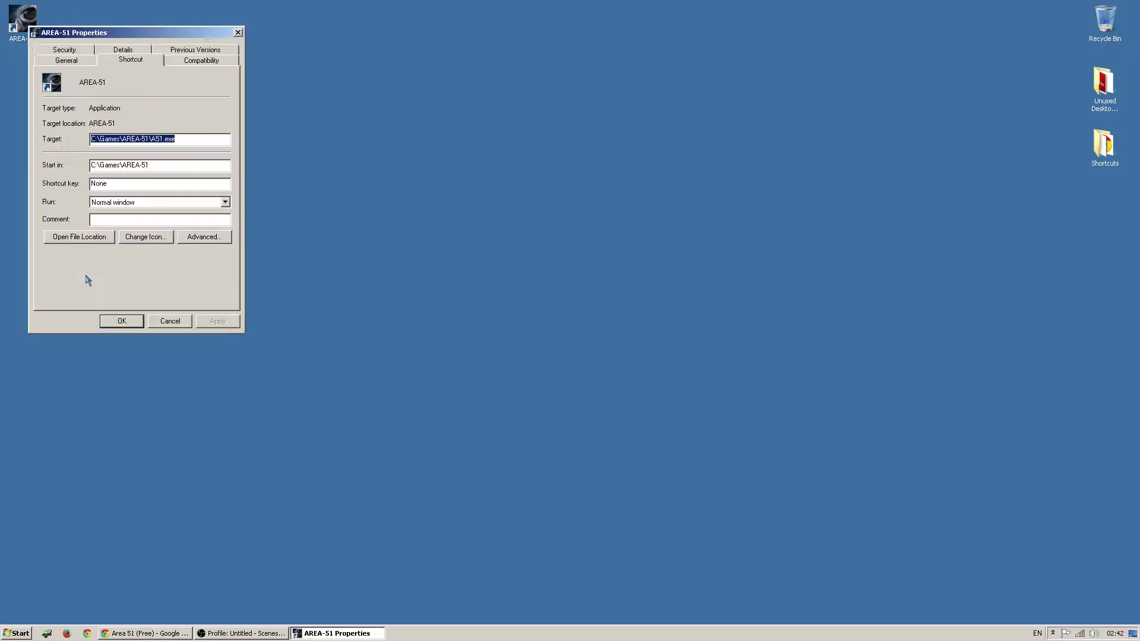
left_click(196, 61)
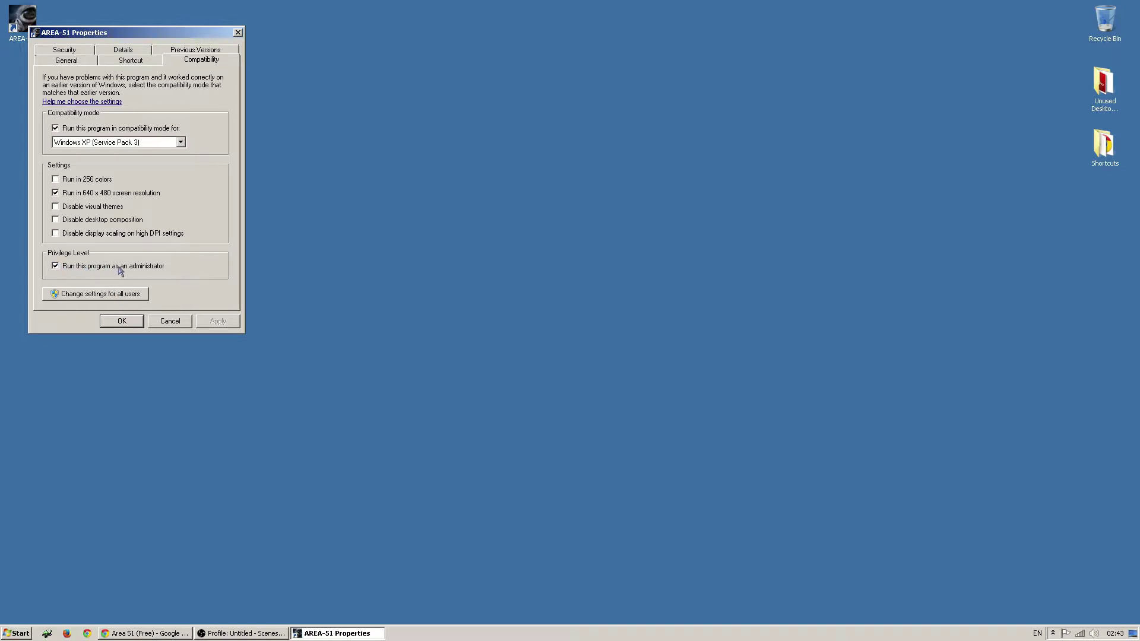
left_click(122, 323)
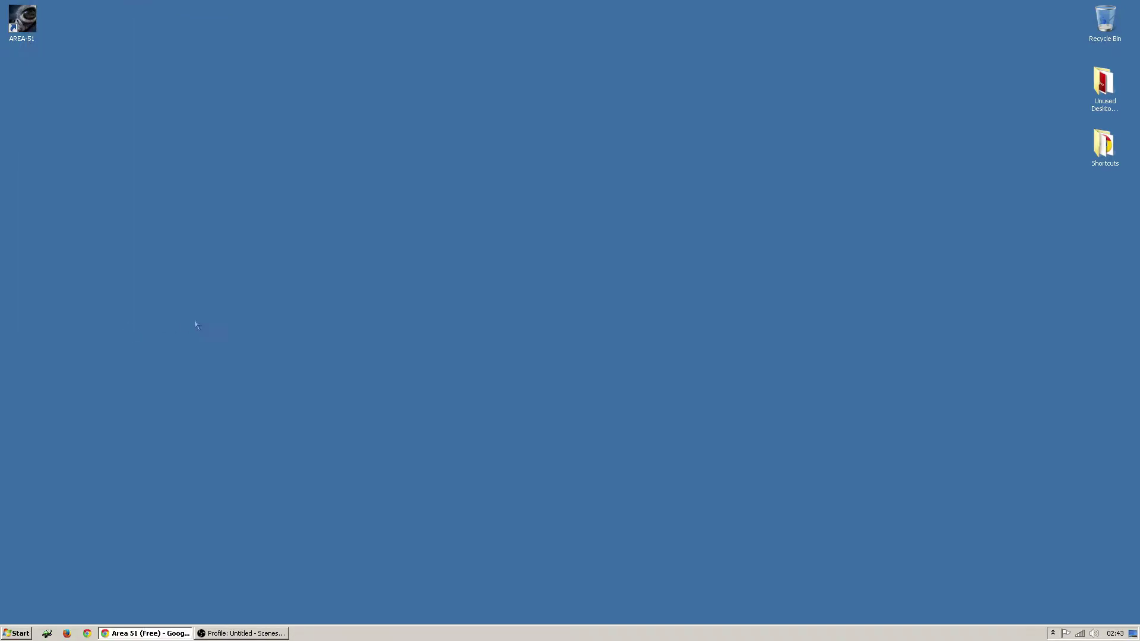
Step: Start Area 51 from the AREA-51 shortcut and allow A51.exe to run as administrator
double_click(36, 32)
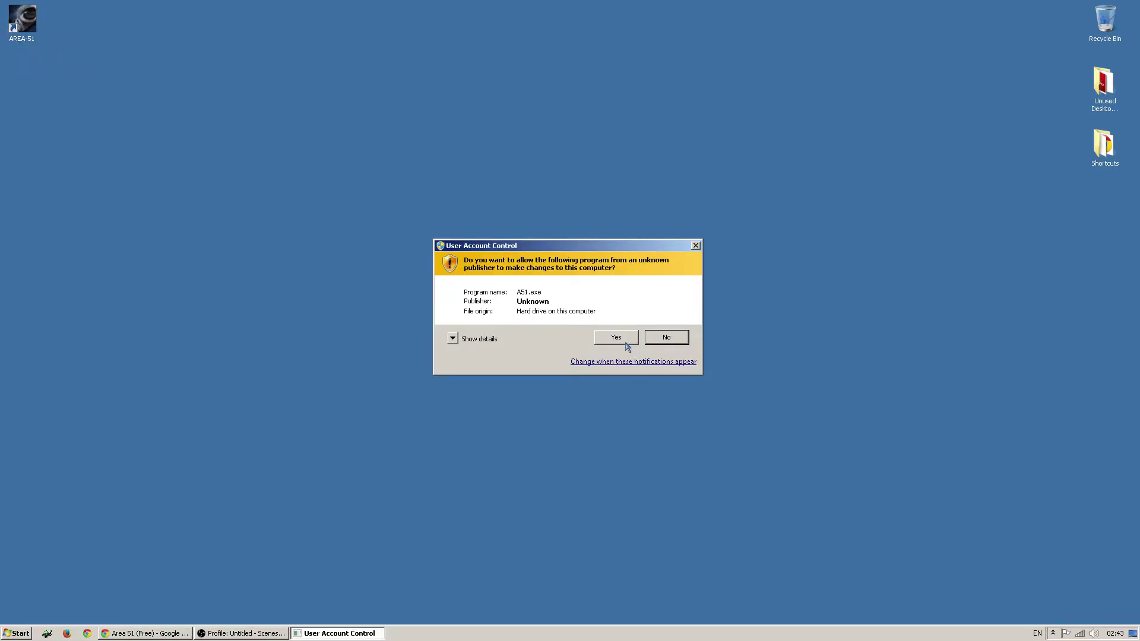
left_click(616, 339)
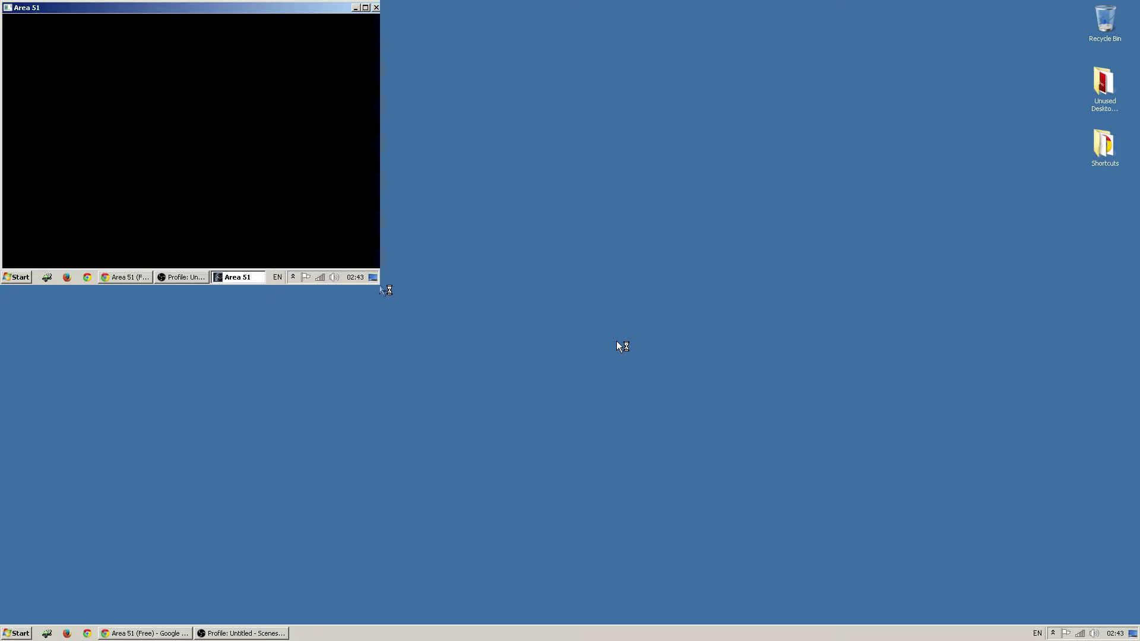
Step: Apply Video Settings of 1920 x 1080 resolution with High Detailed Textures enabled
key("Return")
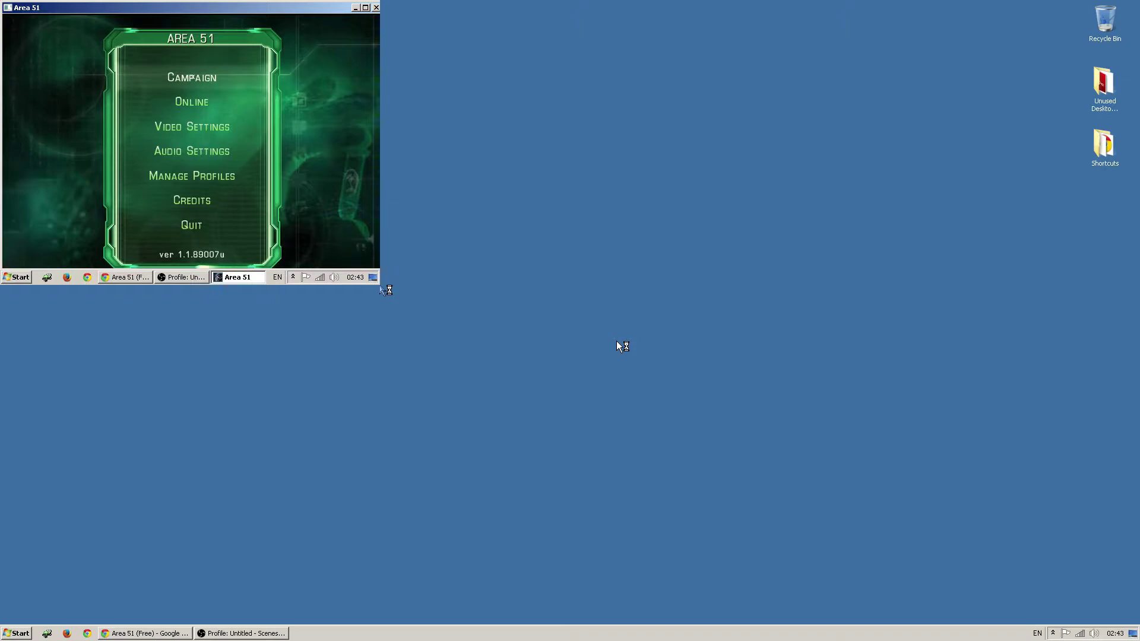
key("Down")
key("Down")
key("Return")
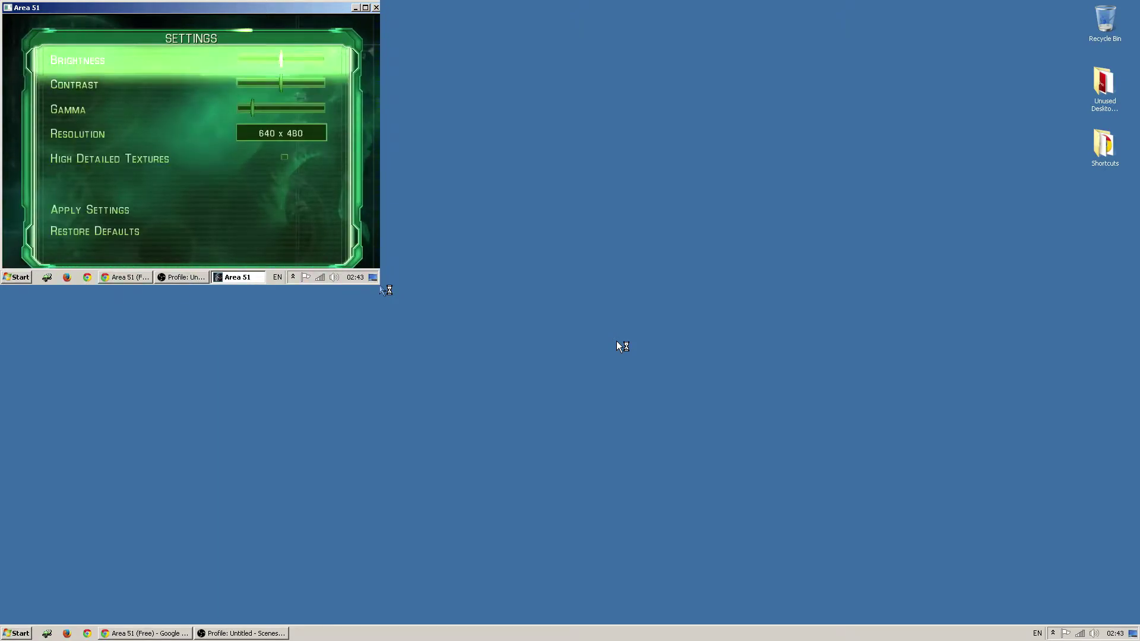
key("Down")
key("Down")
key("Down")
key("Right")
key("Right")
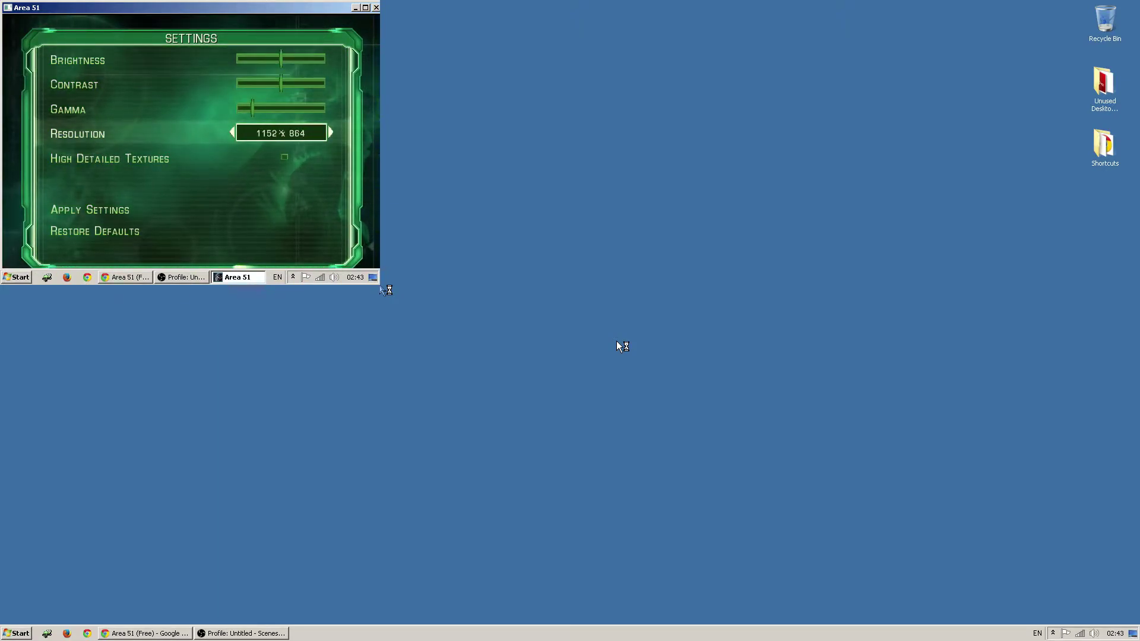
key("Right")
key("Right")
key("Right")
key("Right")
key("Right")
key("Right")
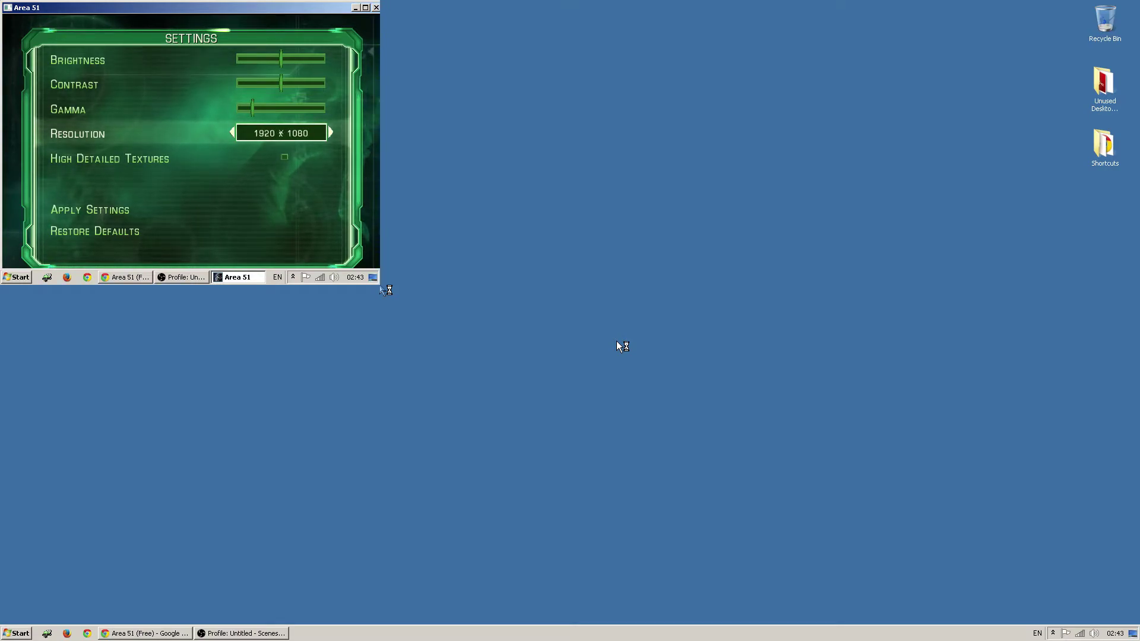
key("Down")
key("Down")
key("Down")
key("Up")
key("Up")
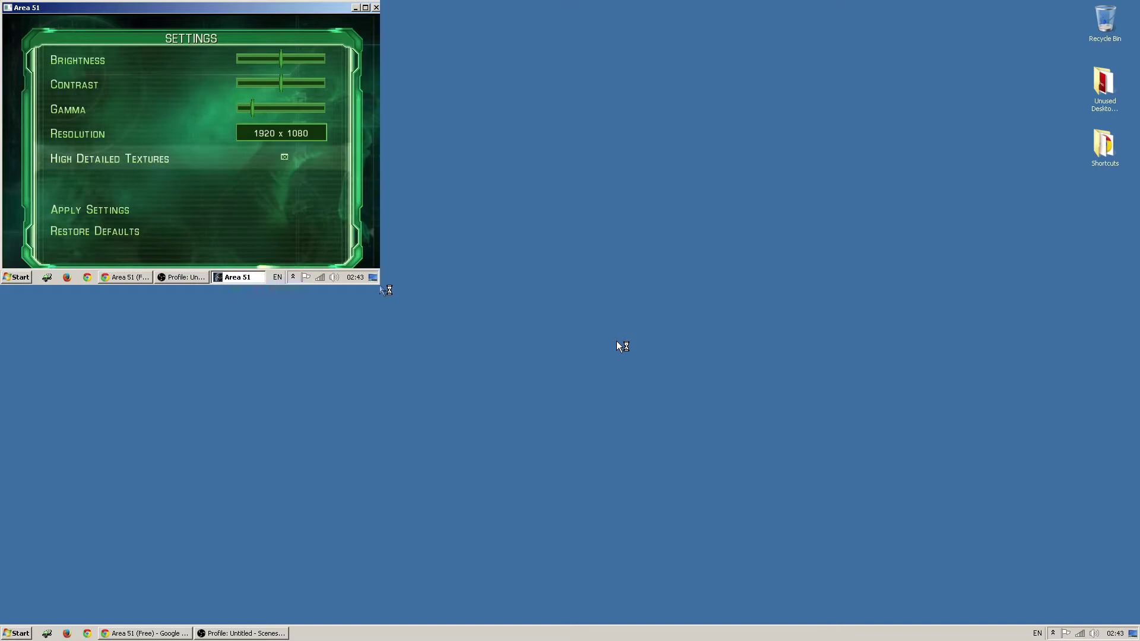
key("Down")
key("Down")
key("Up")
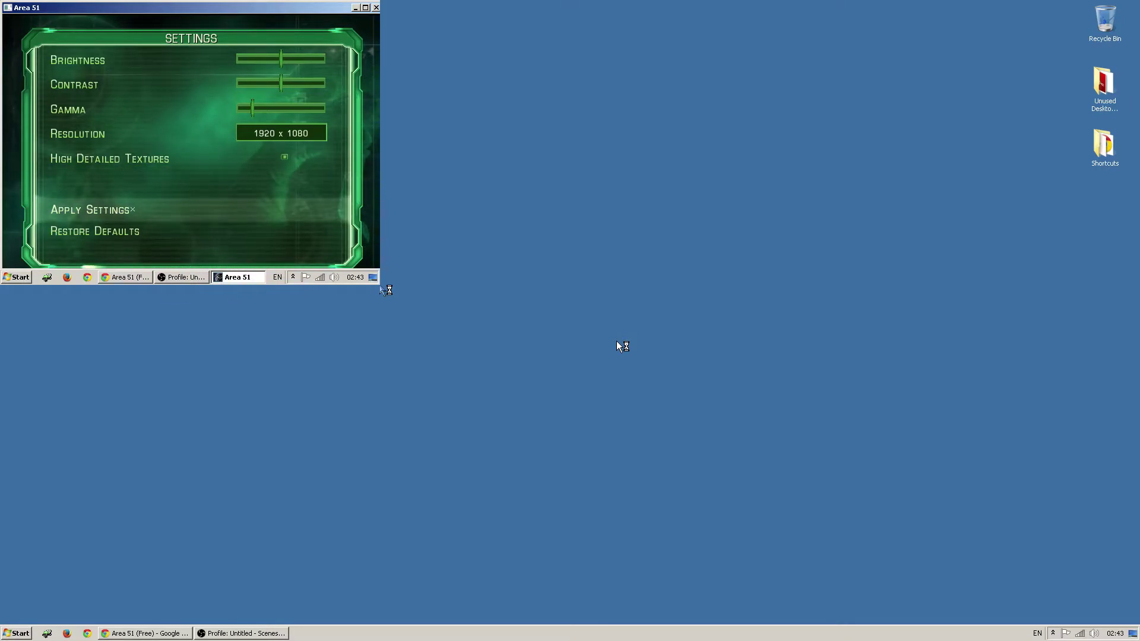
key("Return")
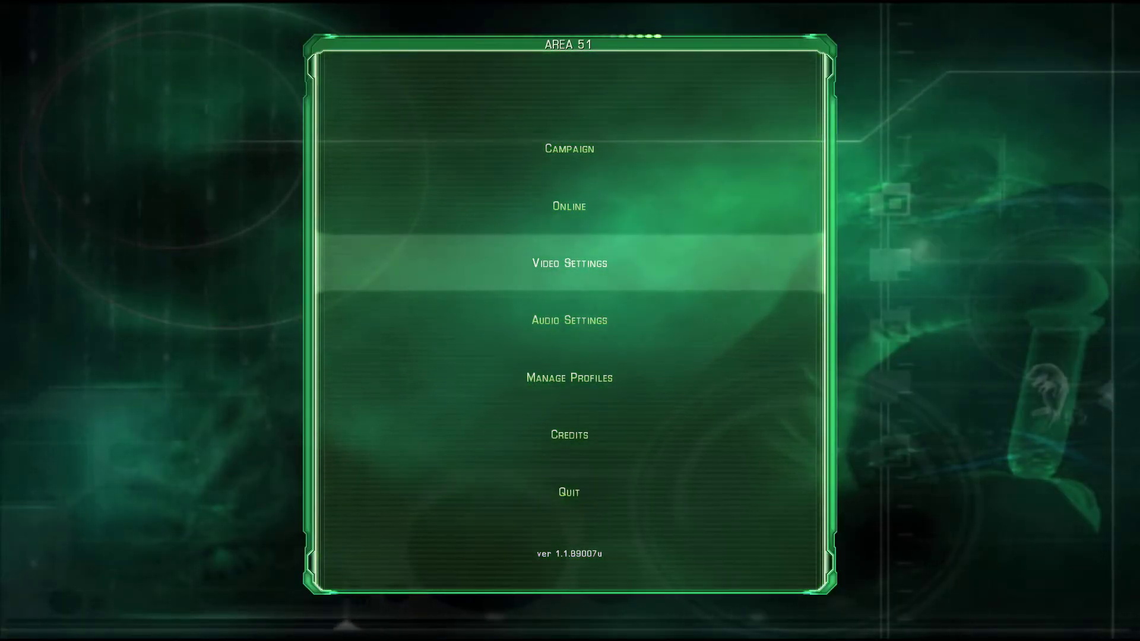
Step: Start the campaign with the existing player profile to check fullscreen gameplay
key("Up")
key("Up")
key("Return")
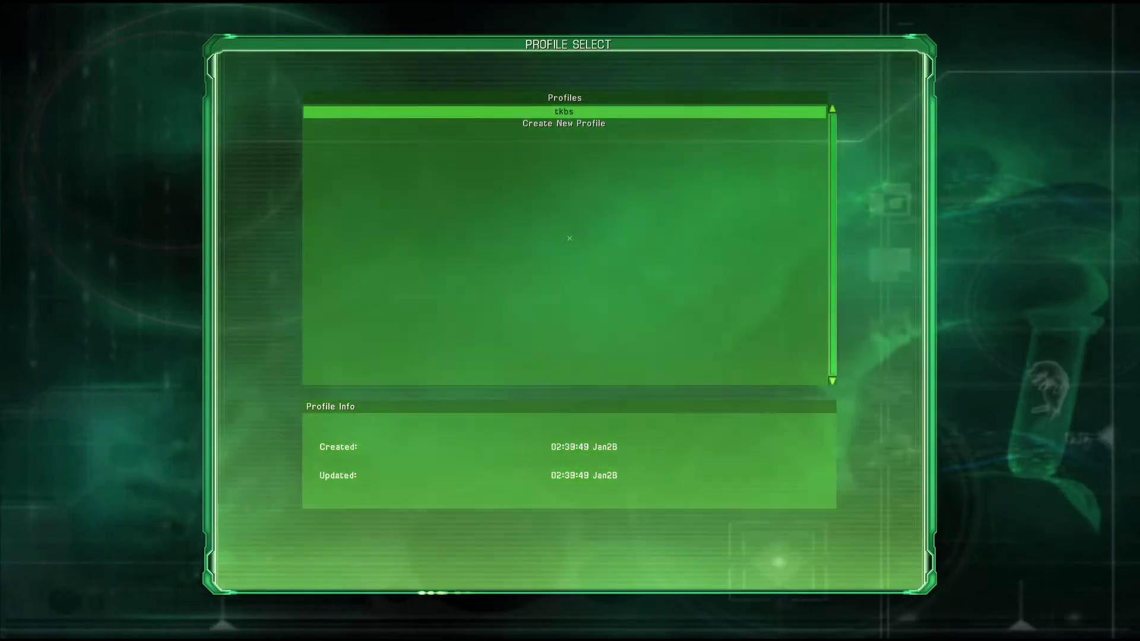
key("Return")
key("Return")
key("Up")
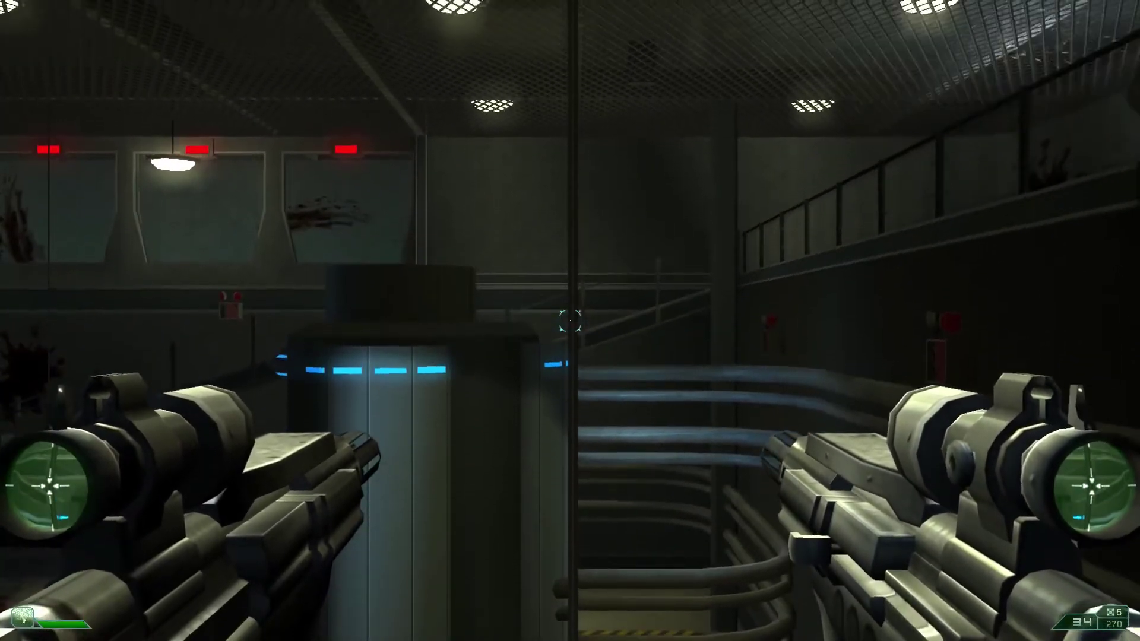
Step: Abandon the current mission, then confirm quitting Area 51 from the main menu
key("Escape")
left_click(567, 210)
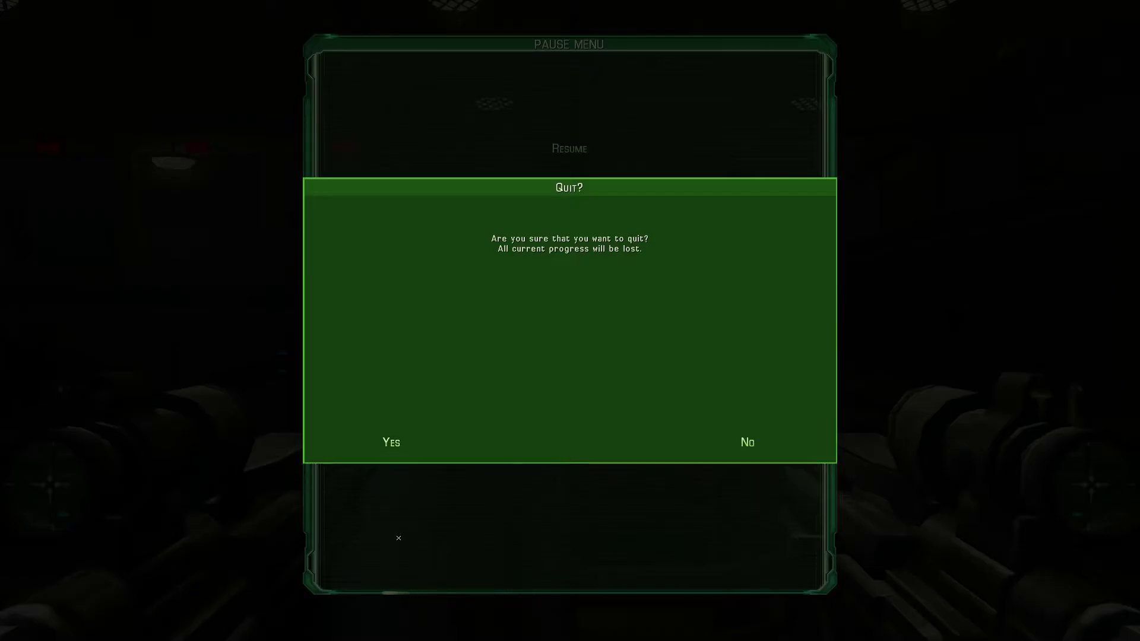
left_click(392, 444)
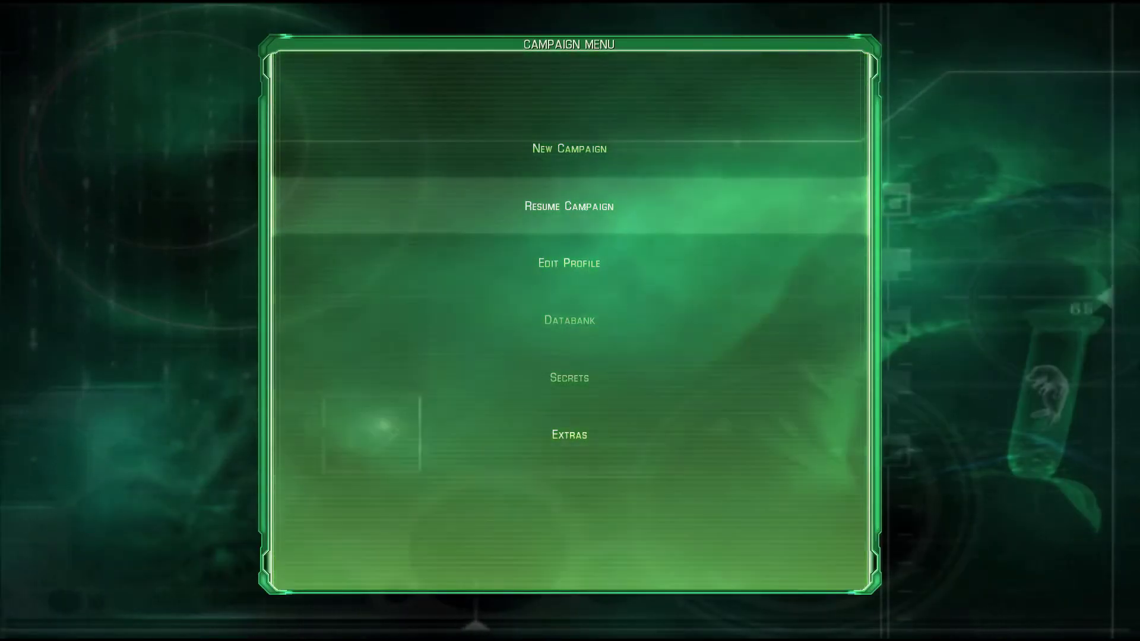
key("Escape")
left_click(612, 491)
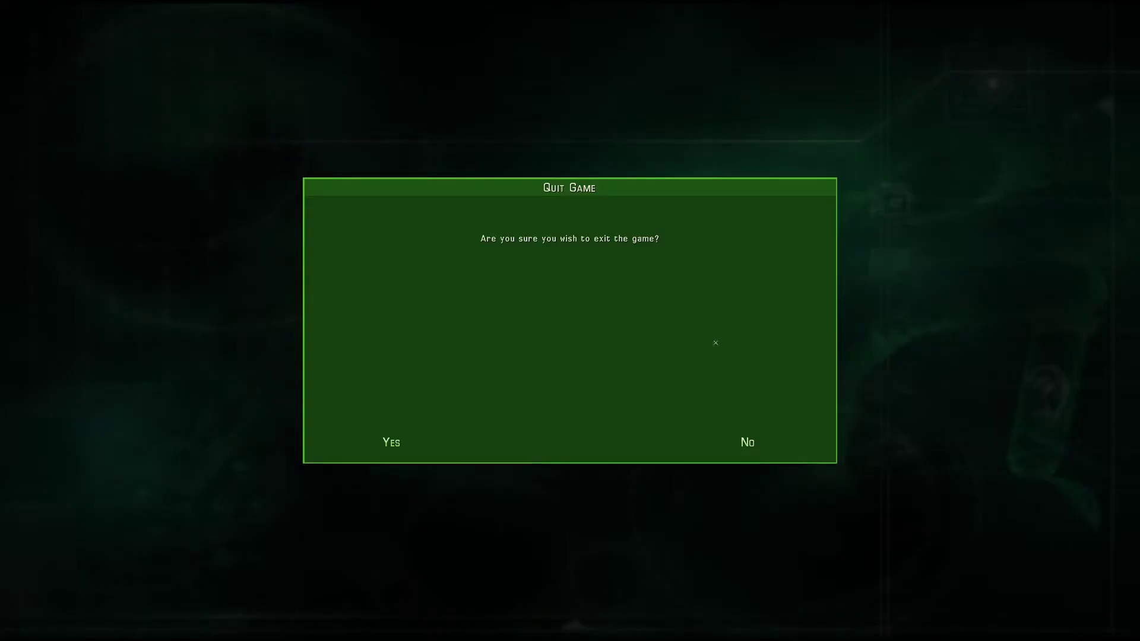
left_click(392, 444)
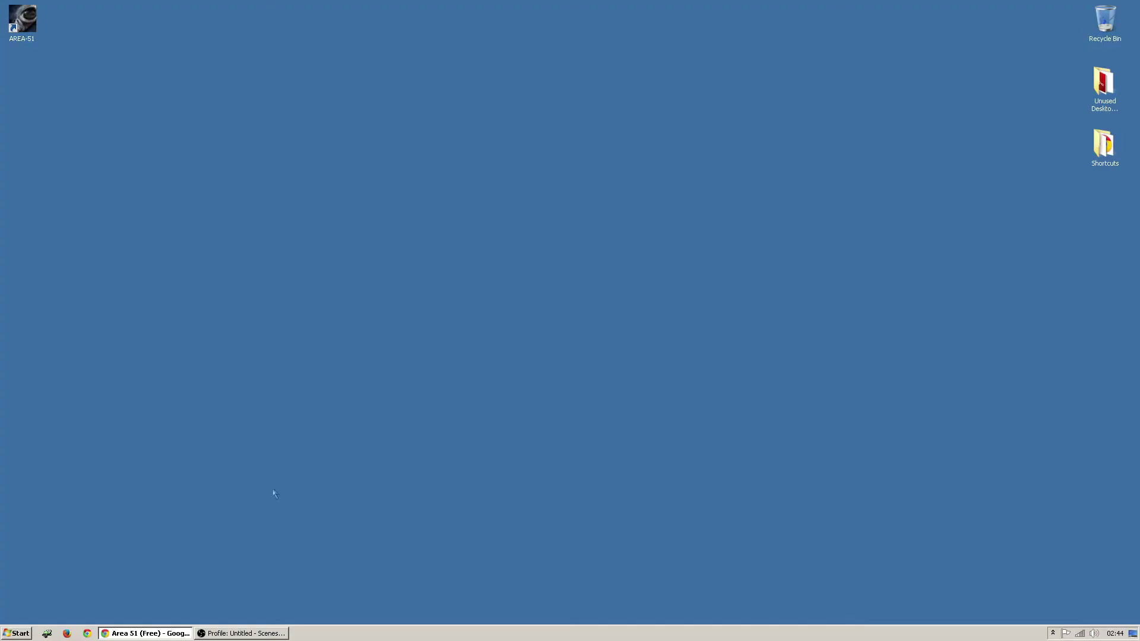
Step: Browse through Computer and Local Disk (C:) into the Games folder
left_click(16, 634)
left_click(206, 509)
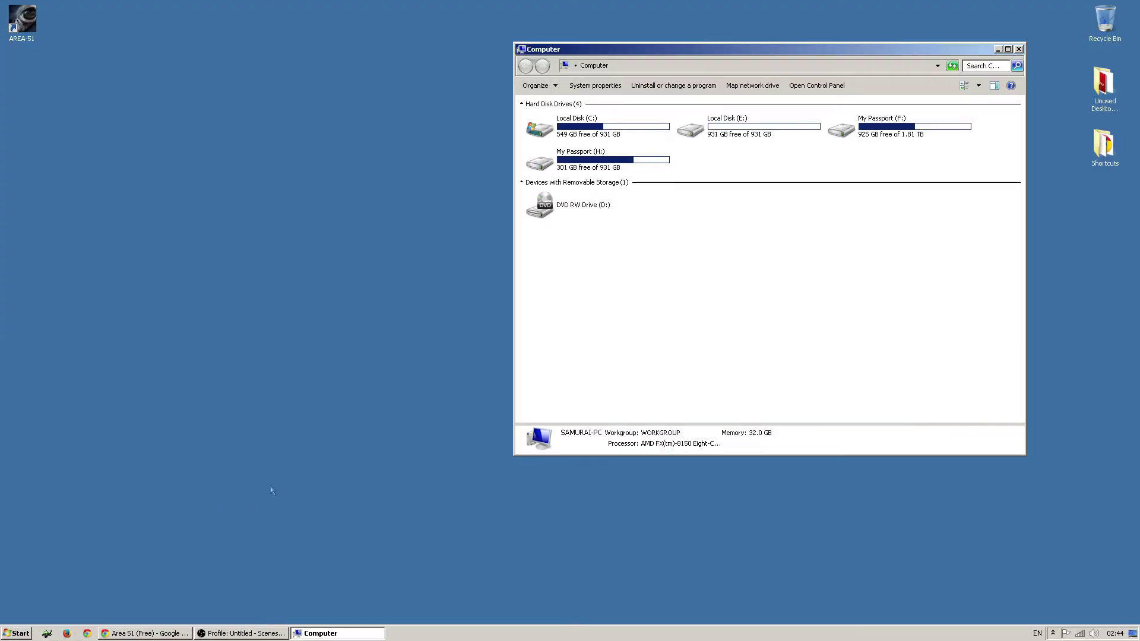
double_click(569, 126)
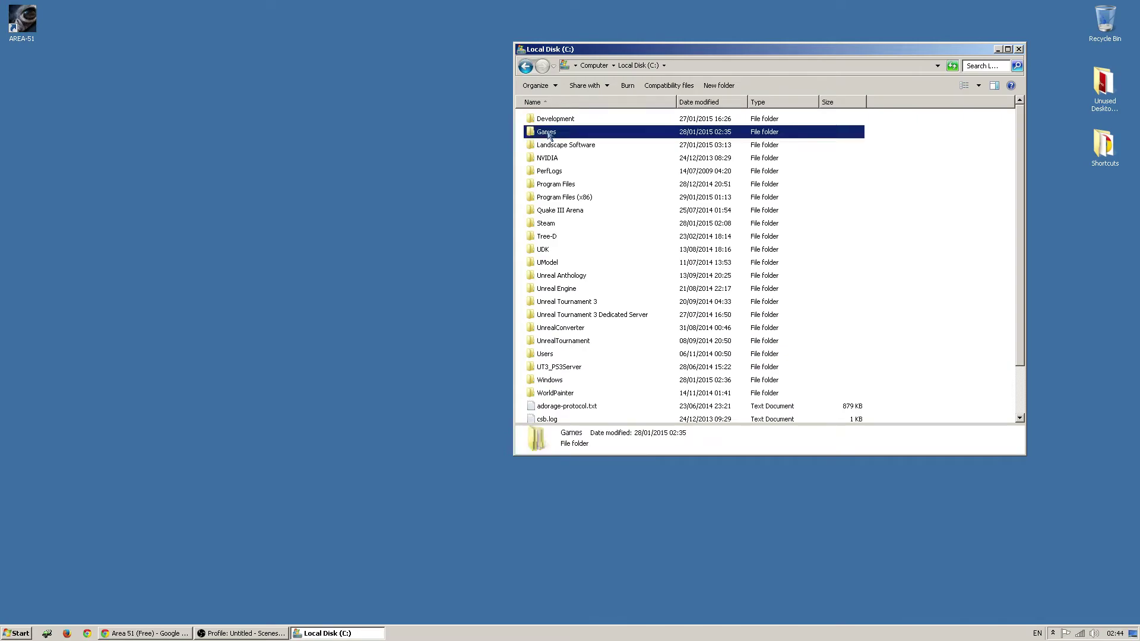
double_click(552, 130)
scroll(567, 357, "down", 5)
Step: View the regenerated UserVConfig.ini settings in Notepad
double_click(567, 416)
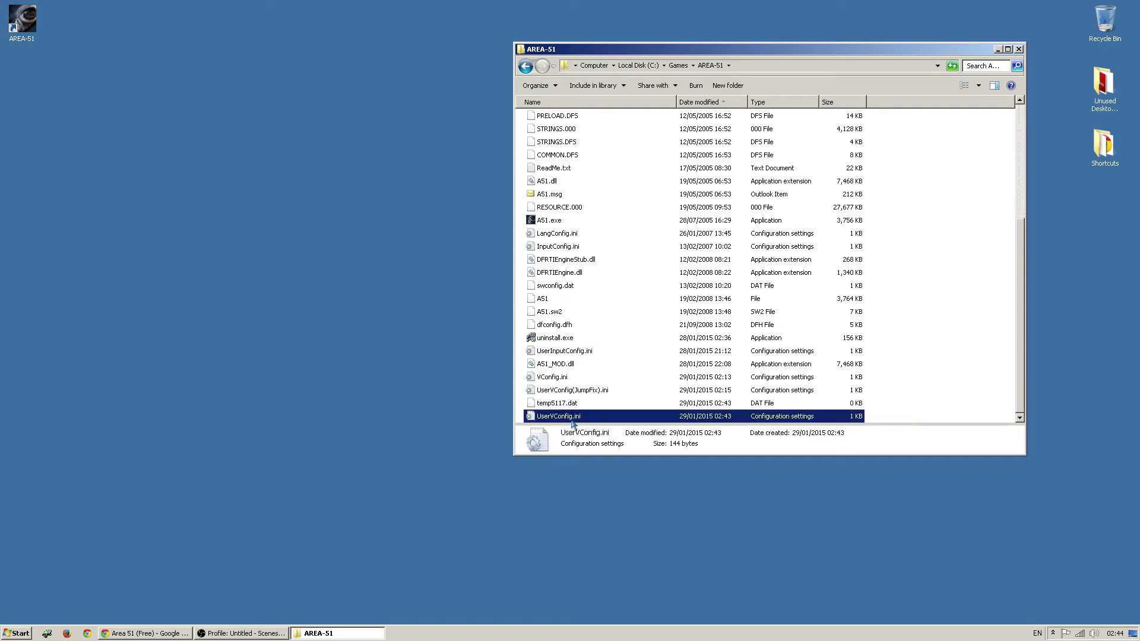
left_click_drag(440, 238, 115, 151)
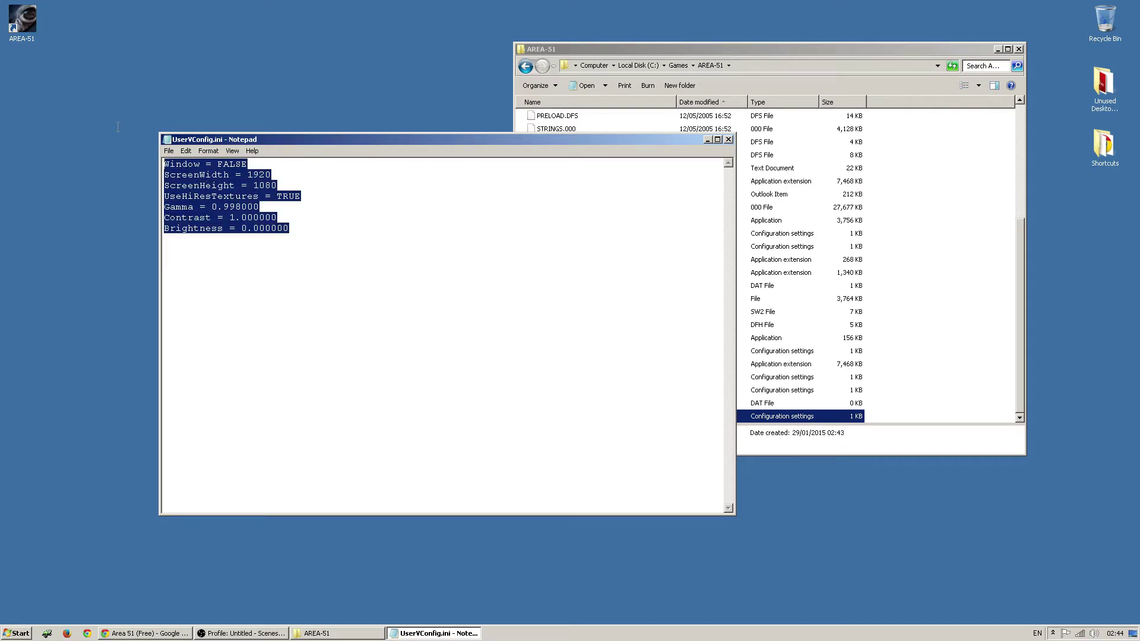
left_click(463, 246)
Step: Close Notepad and the AREA-51 folder, then relaunch Area 51 from the desktop shortcut
left_click(728, 141)
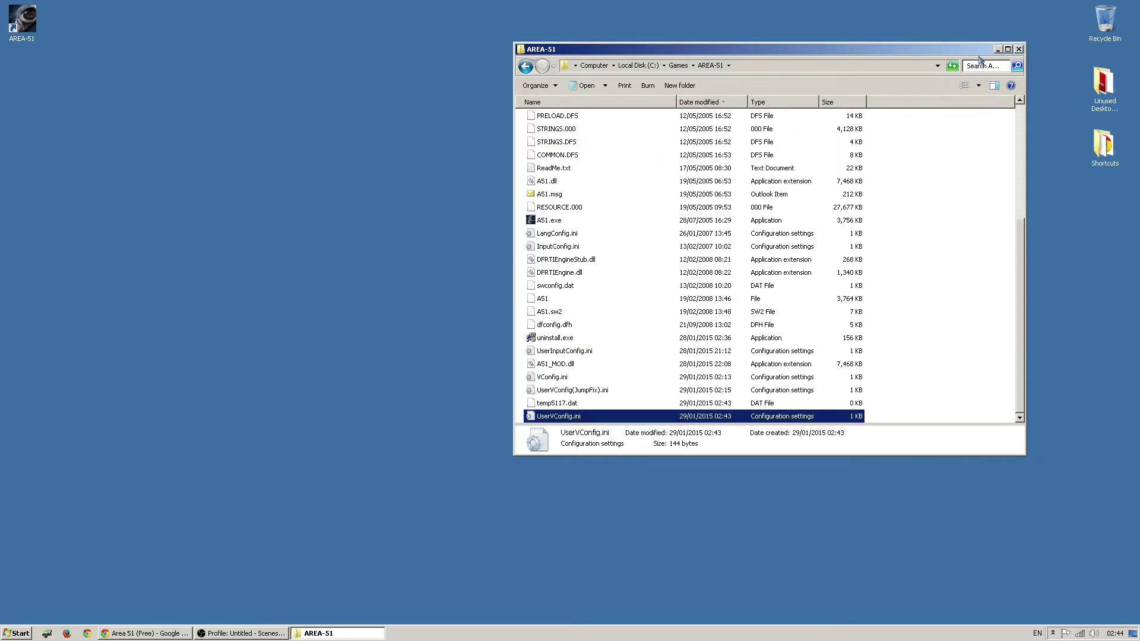
left_click(1018, 48)
double_click(21, 21)
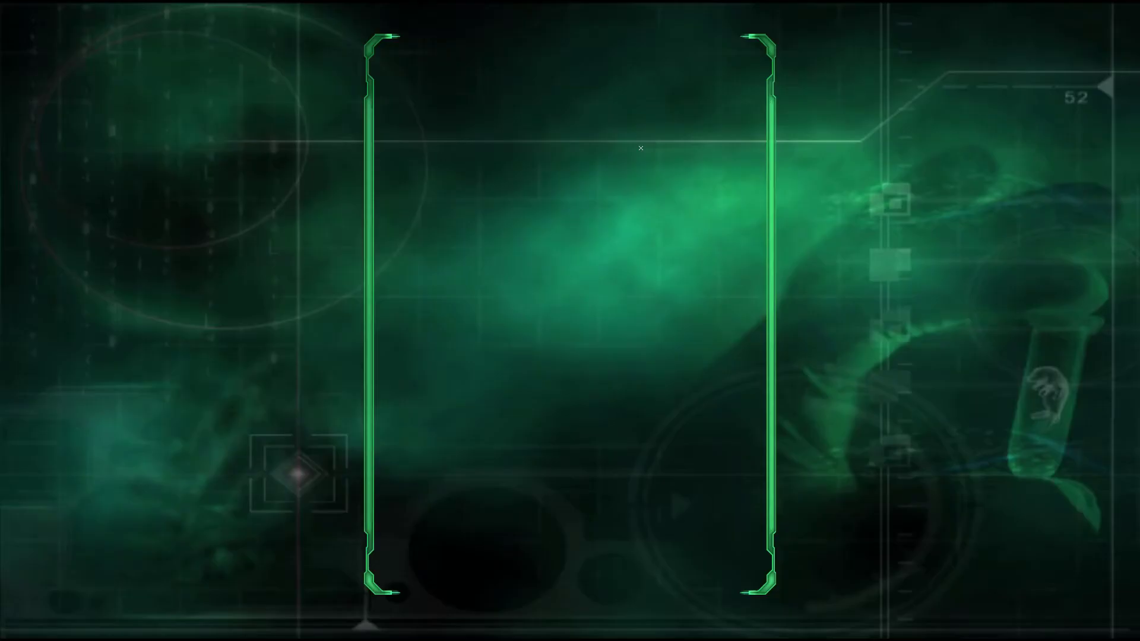
Step: Resume the campaign at the Mainframe Room, walk around, then abandon the mission
key("Return")
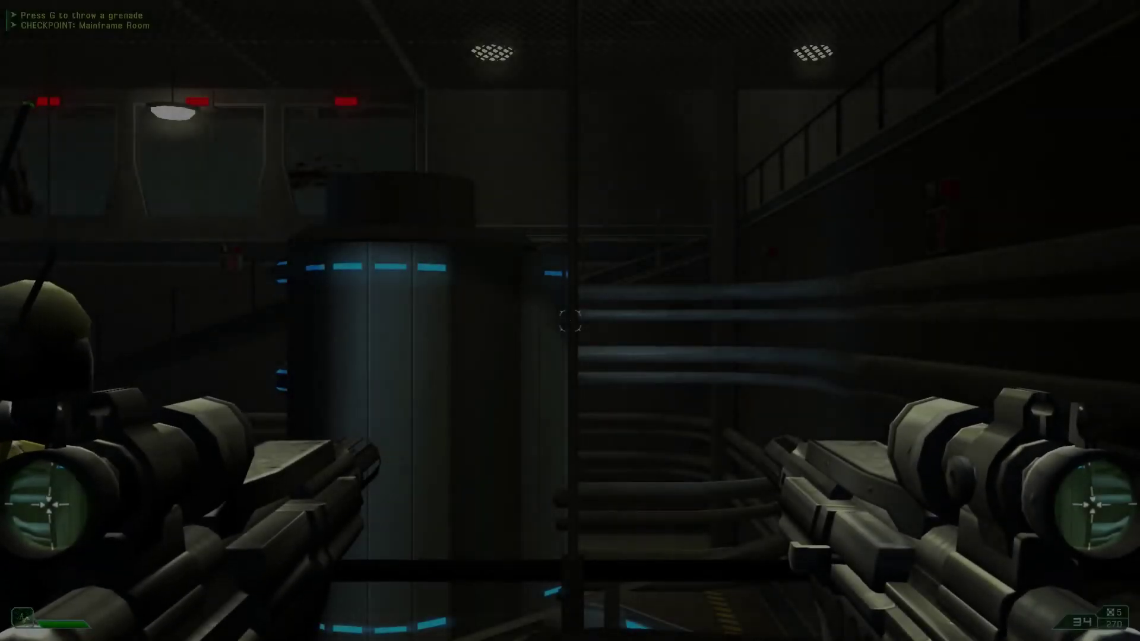
key("w")
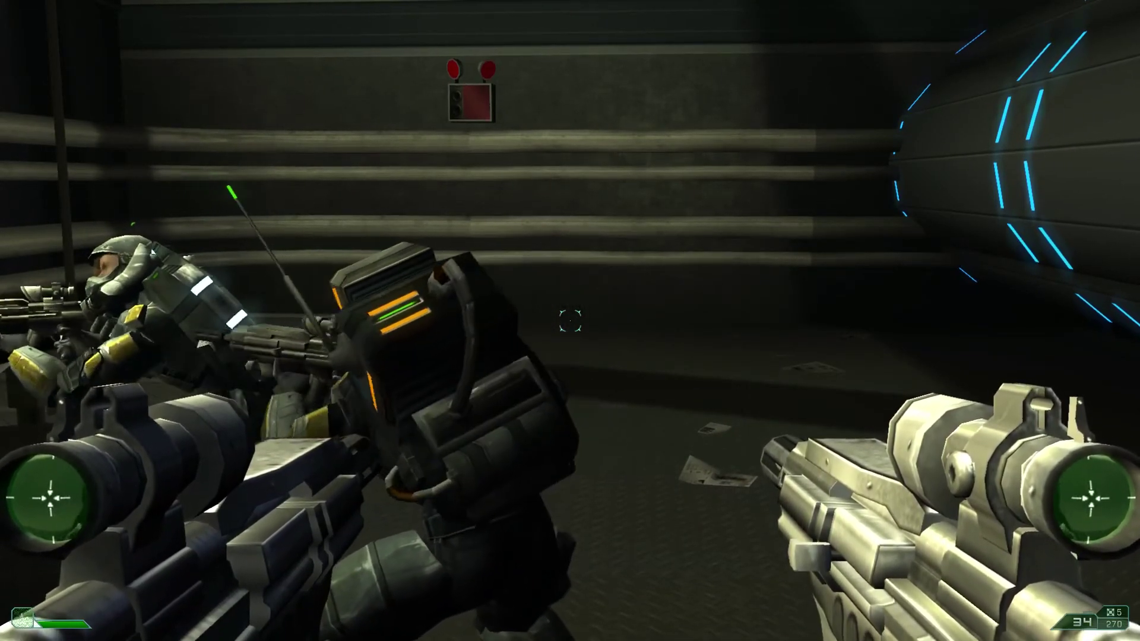
key("Escape")
key("Down")
key("Return")
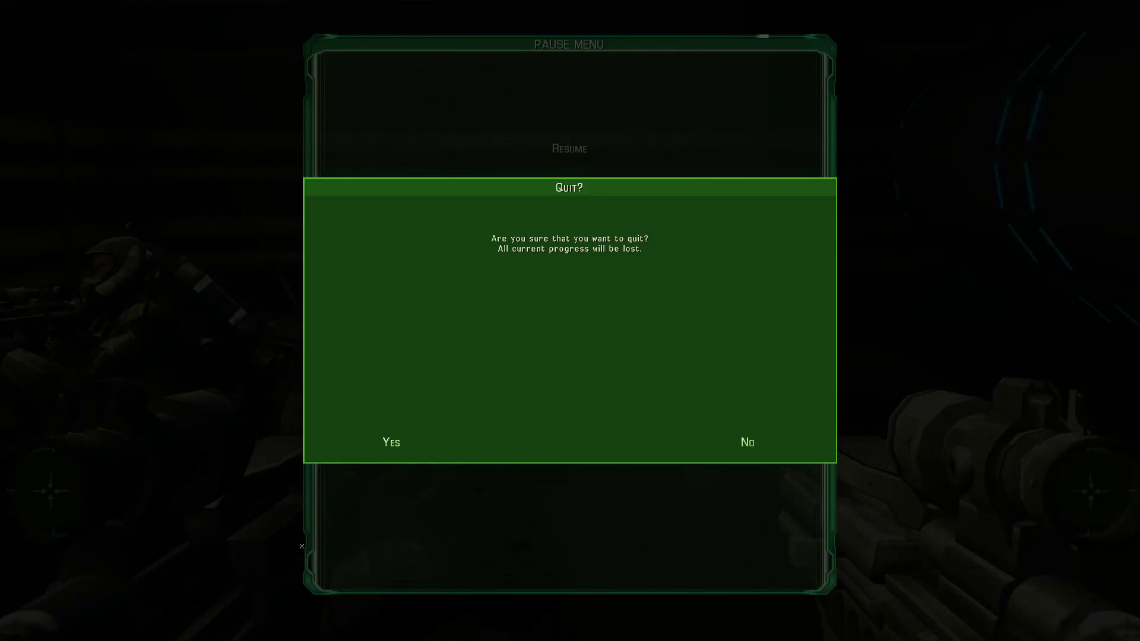
key("Return")
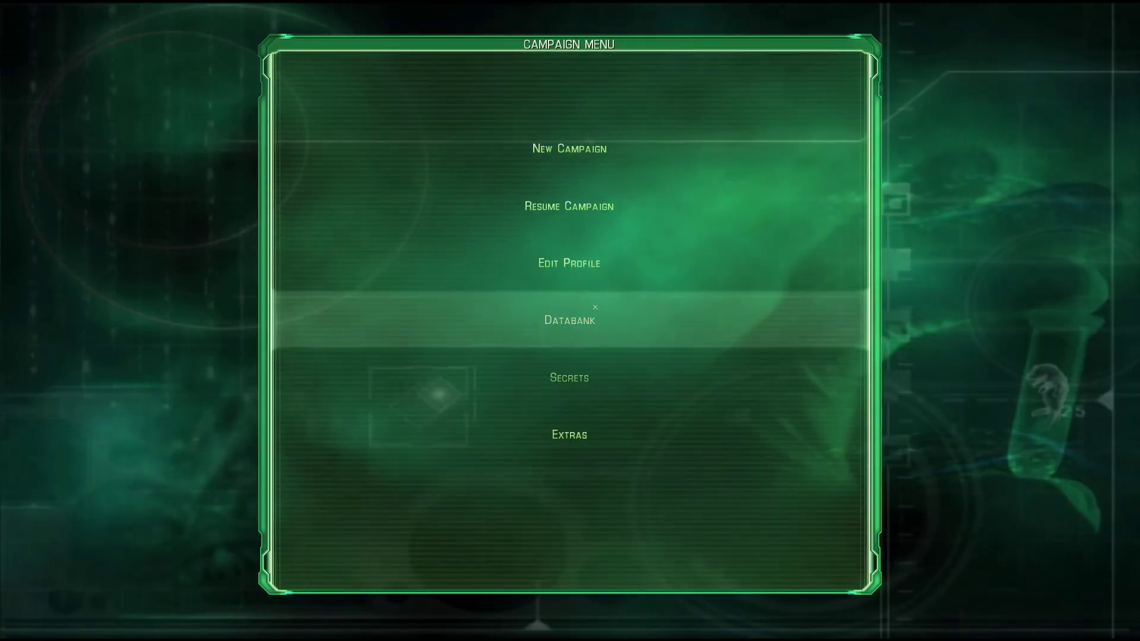
Step: Exit Area 51 from the main menu back to the desktop
key("Escape")
key("Down")
key("Down")
key("Down")
key("Return")
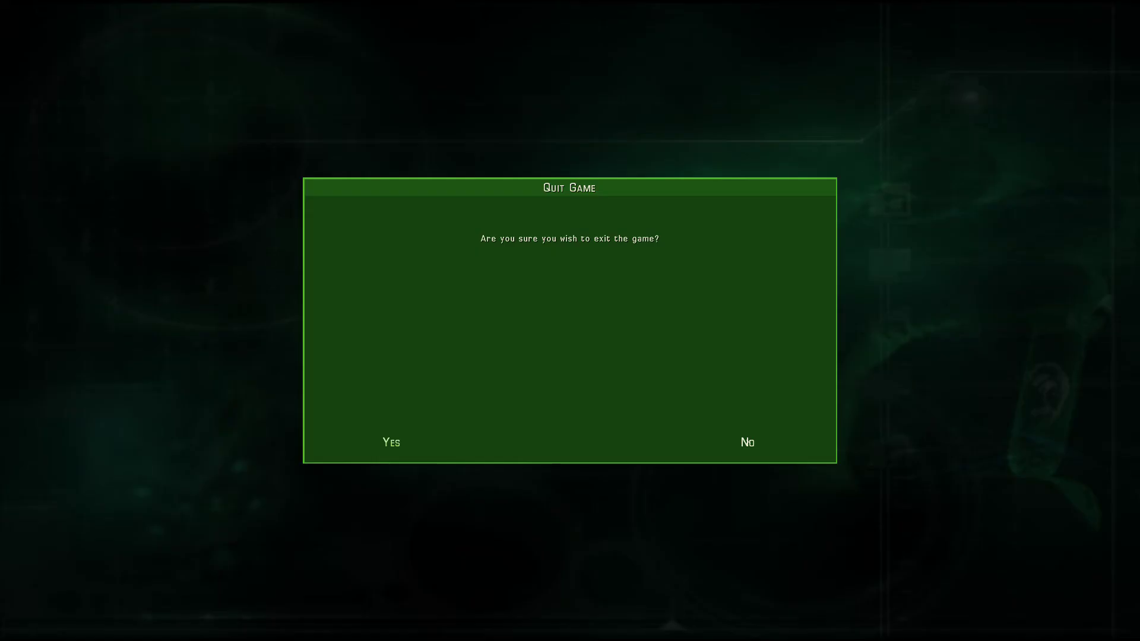
key("Return")
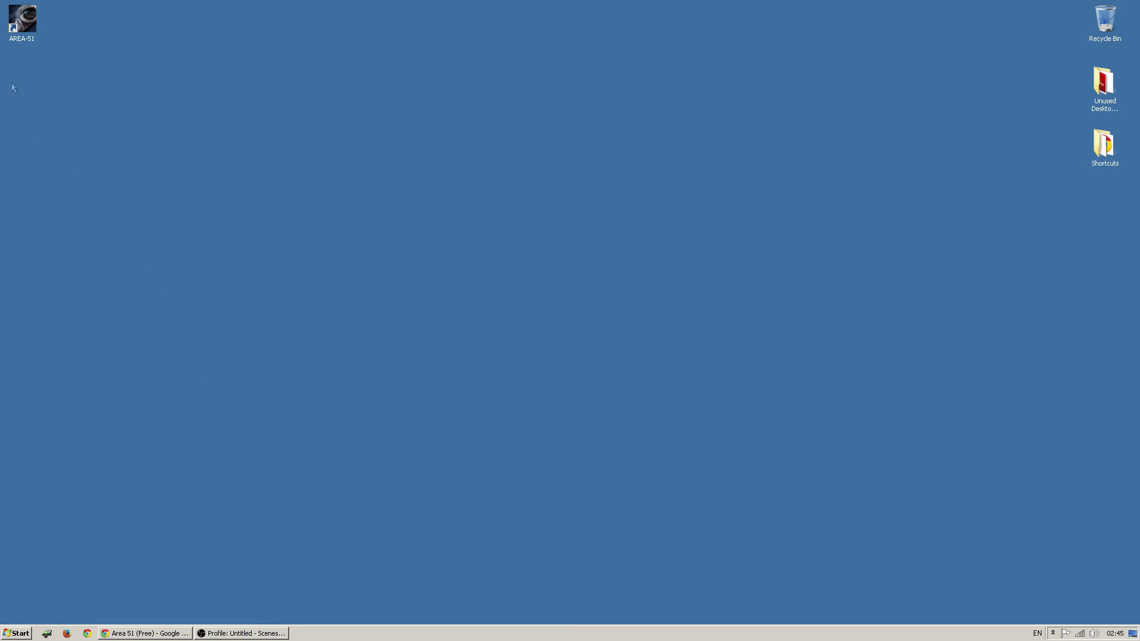
Step: Check the AREA-51 shortcut's properties without changes, then bring Open Broadcaster Software forward
right_click(19, 26)
left_click(80, 274)
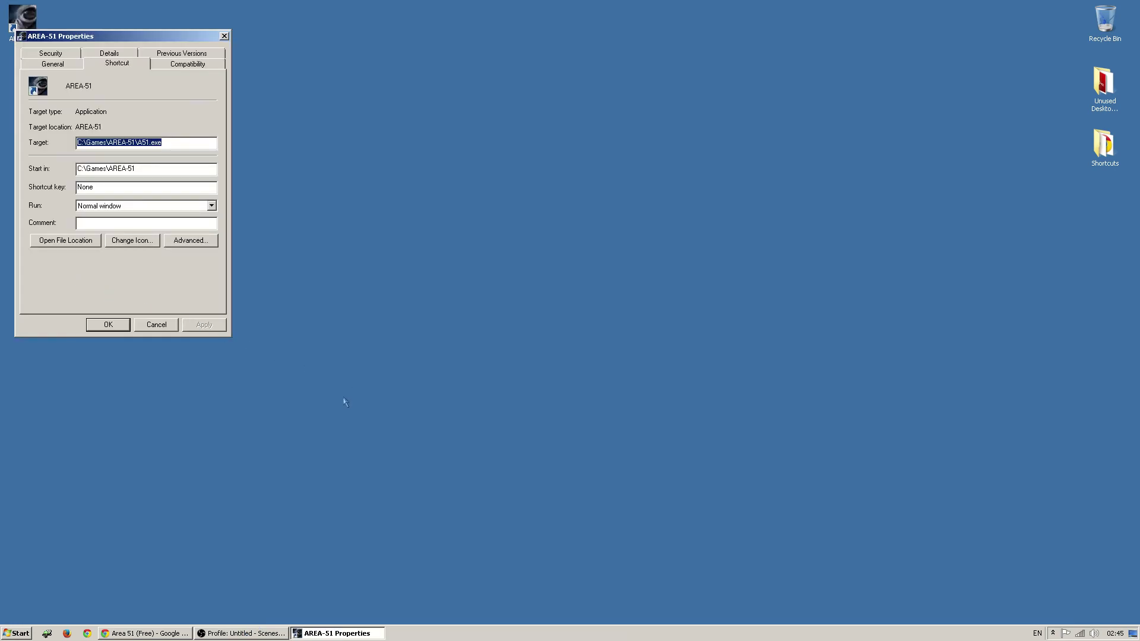
left_click(157, 326)
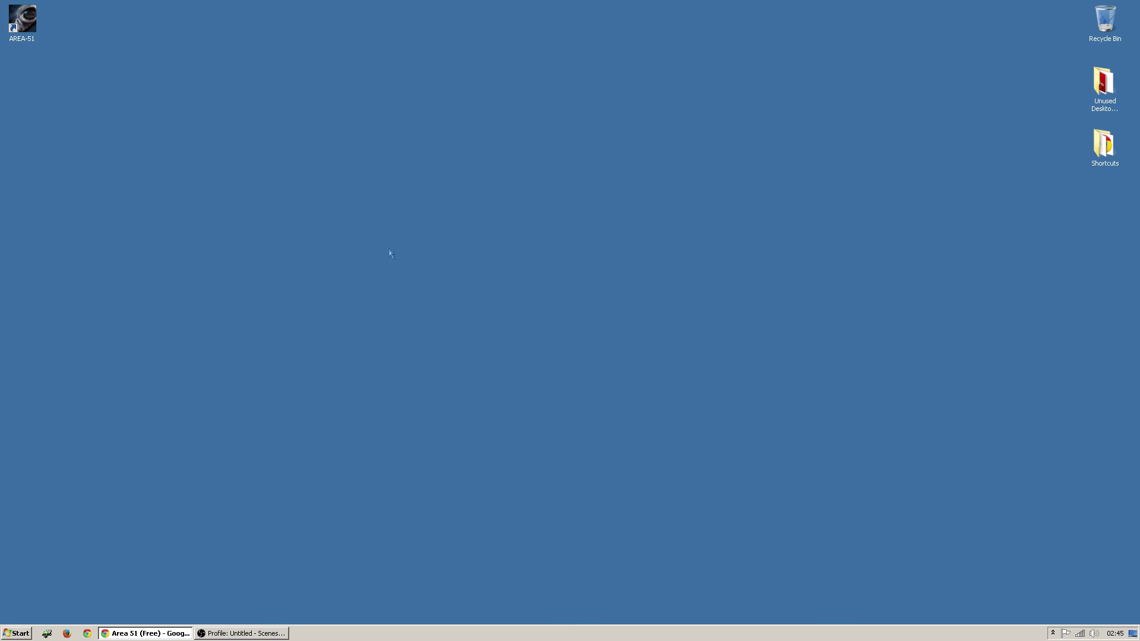
left_click(224, 633)
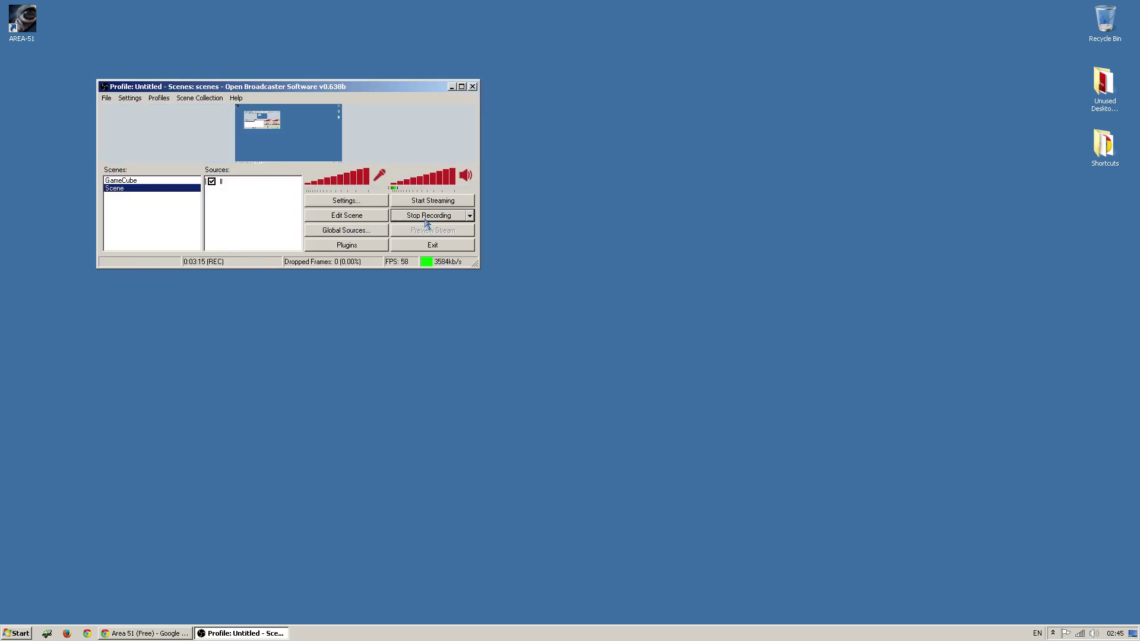